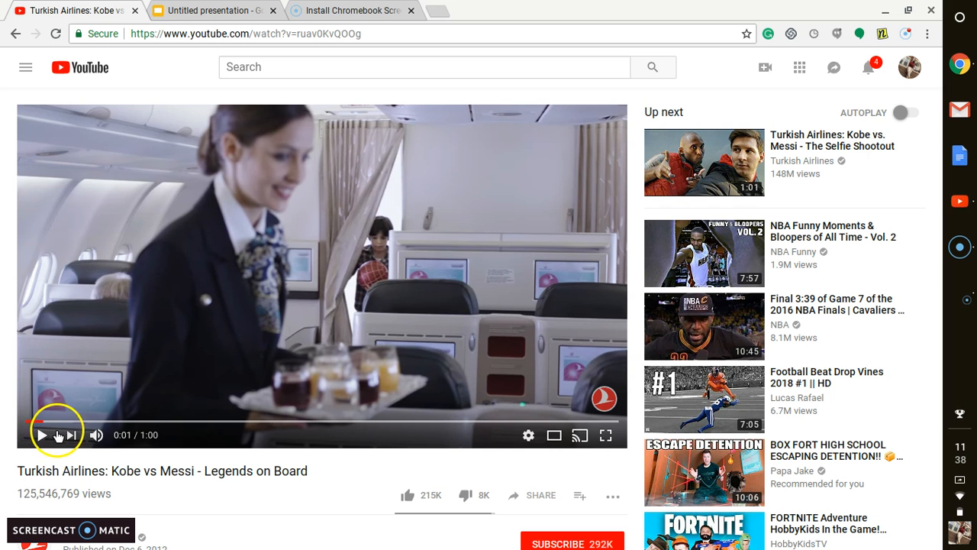
Play the Turkish Airlines Kobe vs Messi ad on YouTube in full screen
click(43, 435)
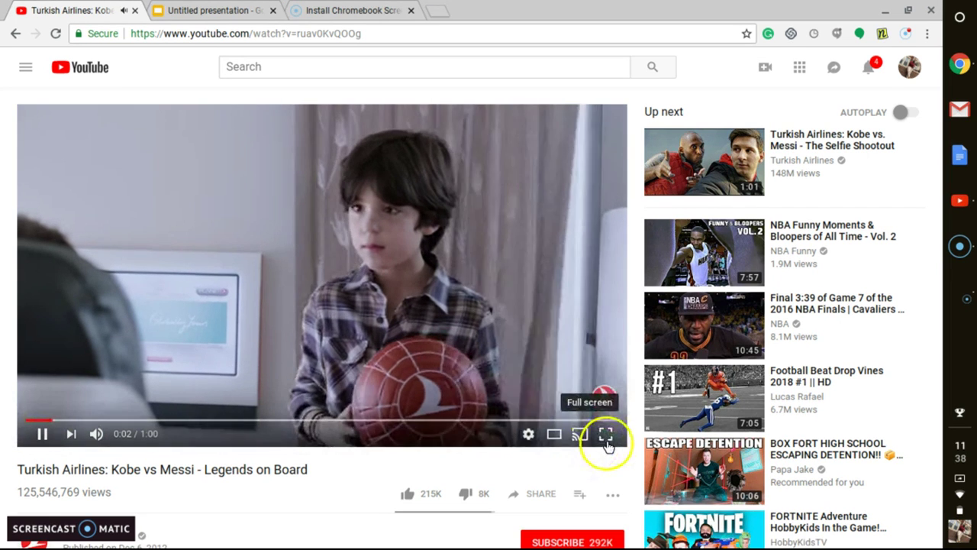
click(605, 434)
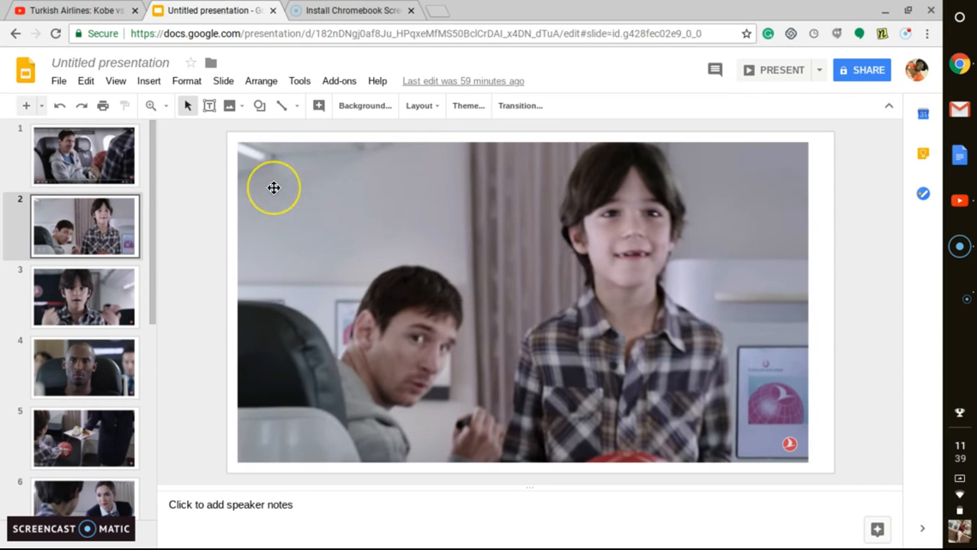
Show slide 1 so the embedded Turkish Airlines ad plays in the deck
click(112, 153)
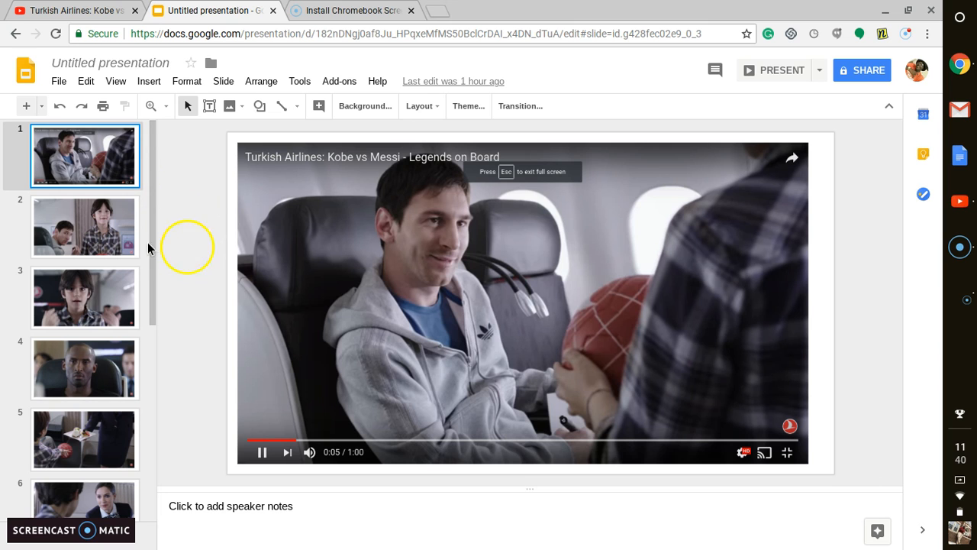
Review the ad screenshots on slides 2, 3 and 4, then step back to slide 1
click(105, 240)
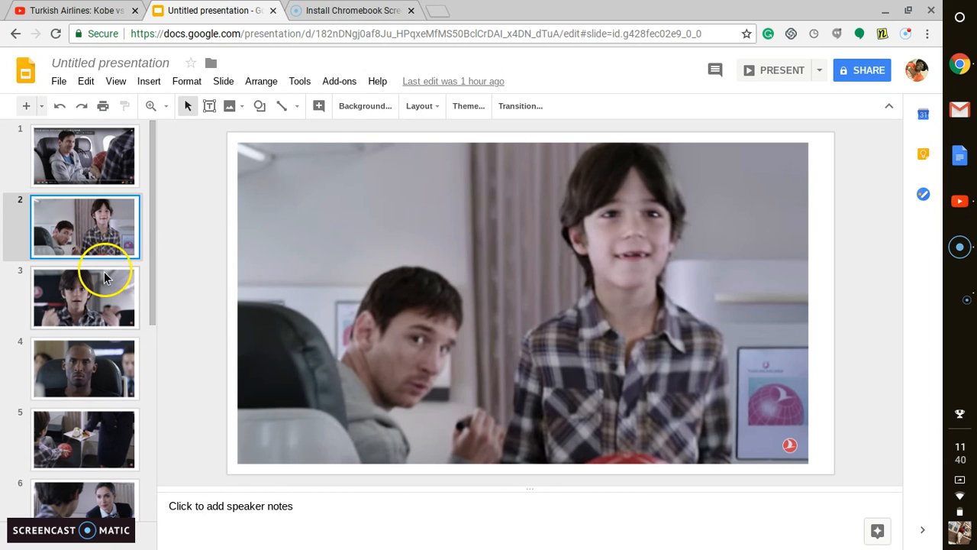
click(100, 294)
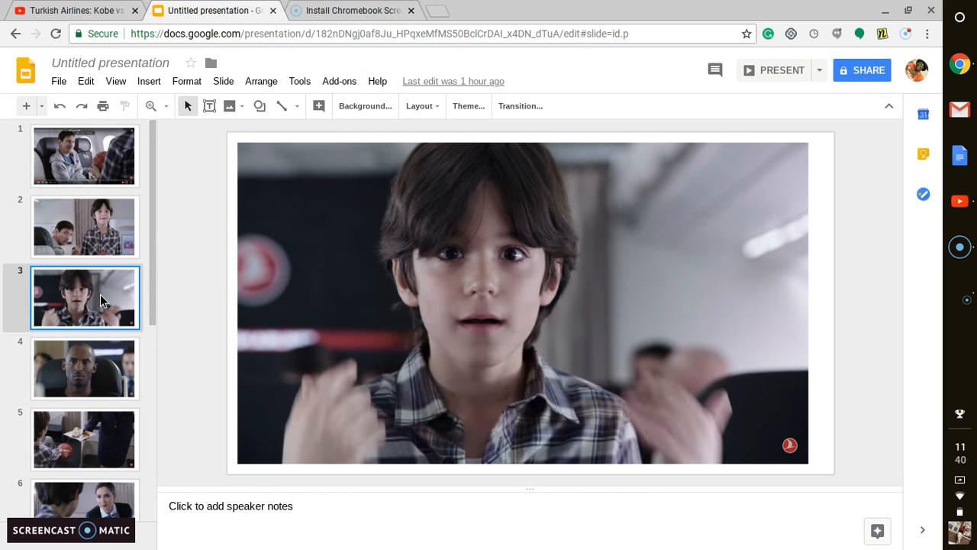
click(89, 363)
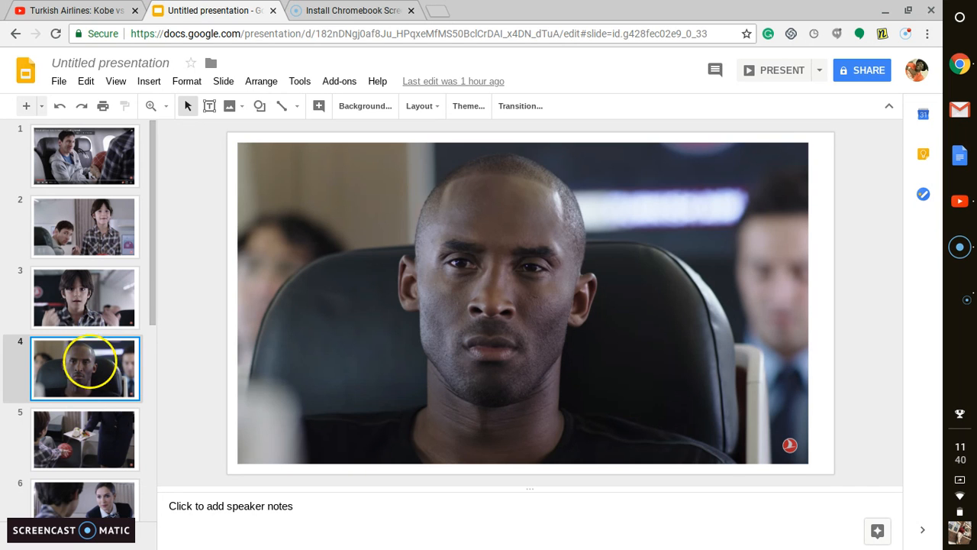
click(100, 316)
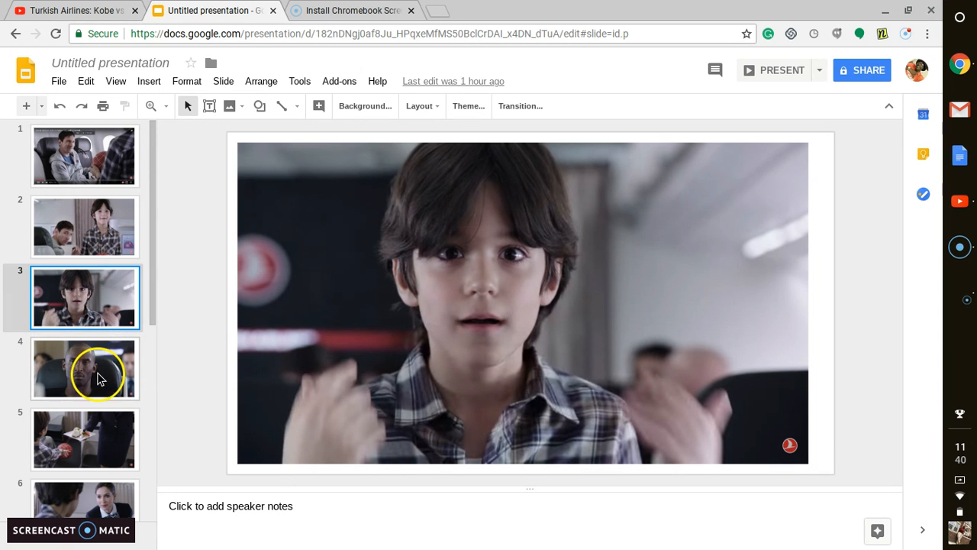
click(101, 245)
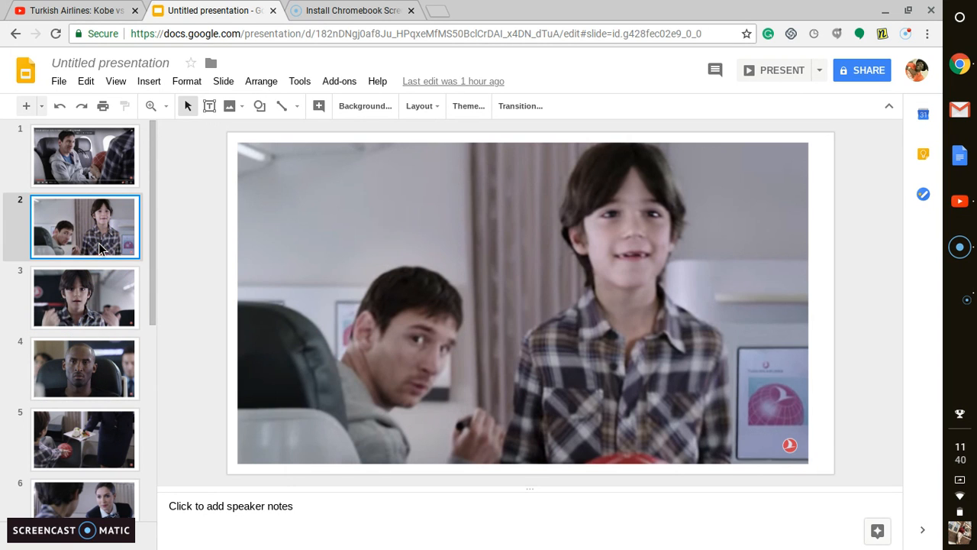
click(87, 157)
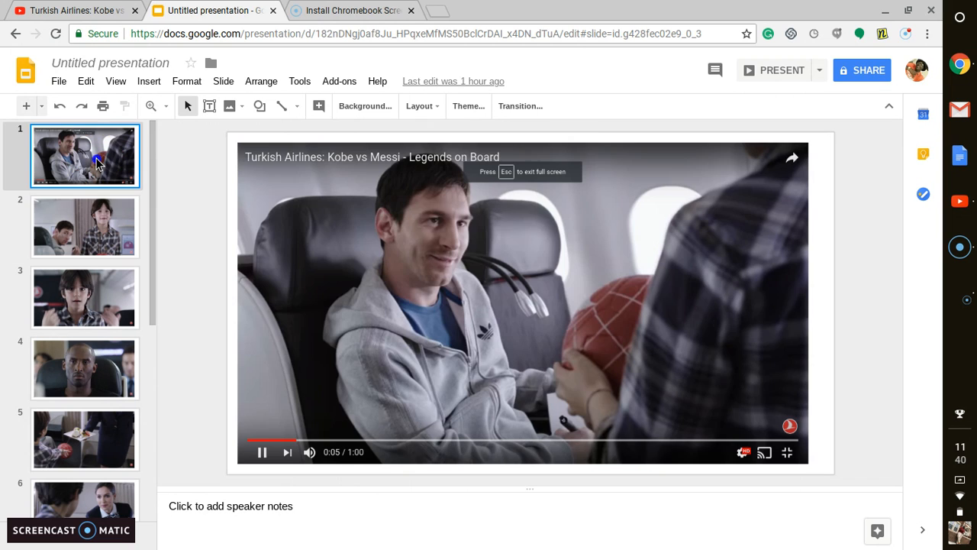
scroll(115, 359, down, 3)
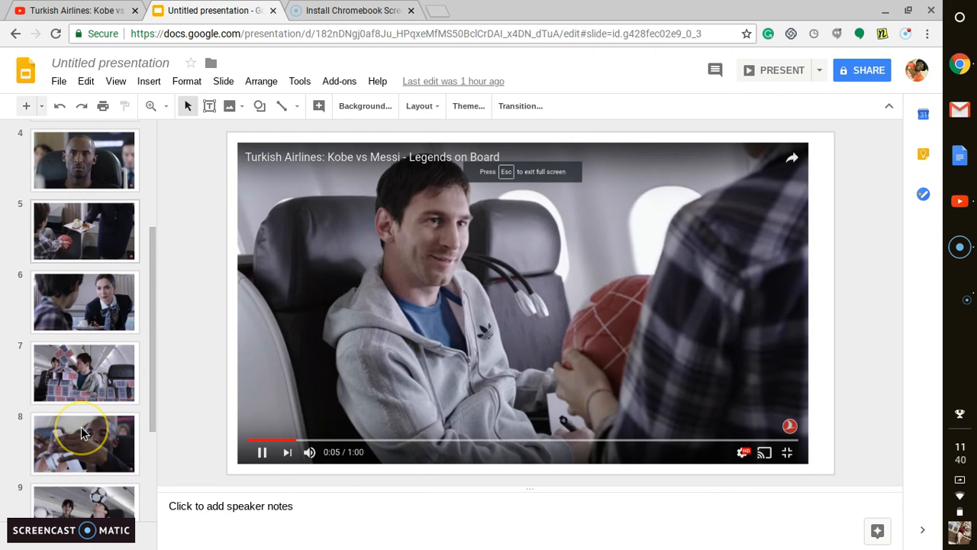
Show slide 7 with the house-of-cards scene of Messi and the boy
click(86, 372)
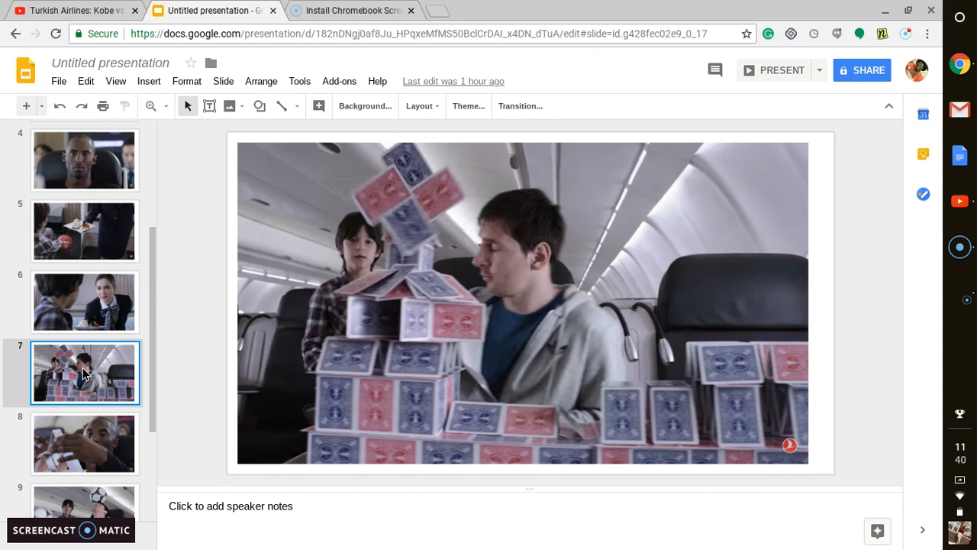
click(74, 445)
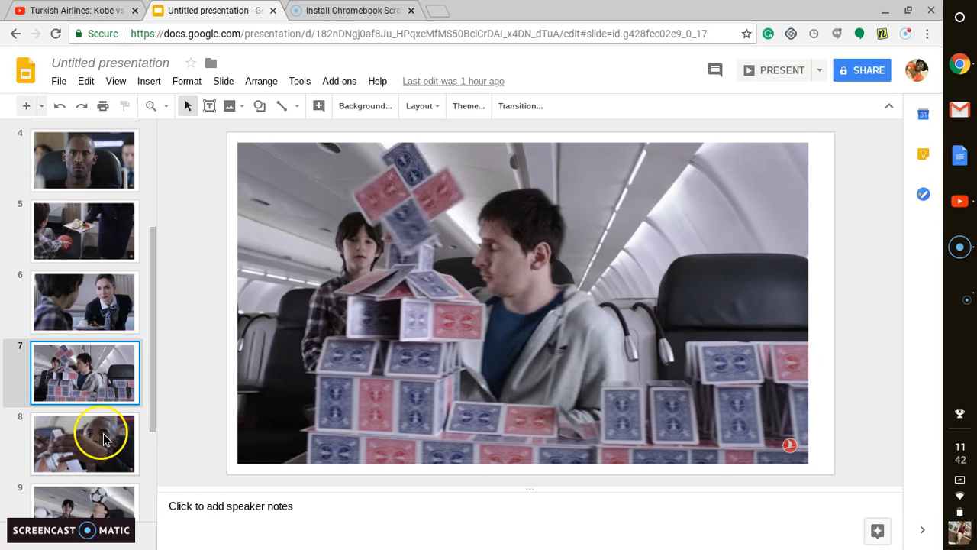
Review slides 8 and 9, ending on slide 10's Kobe-juggling-a-basketball still
click(53, 450)
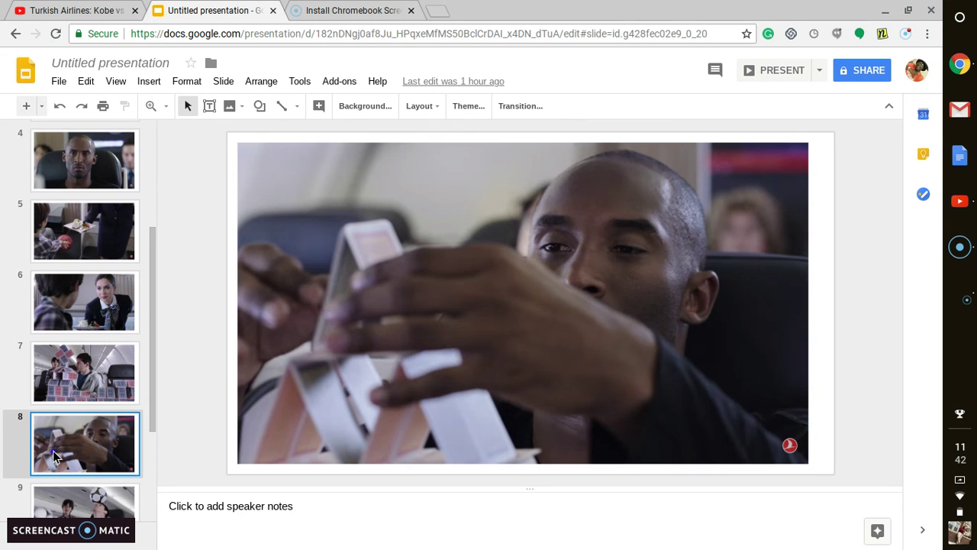
click(92, 500)
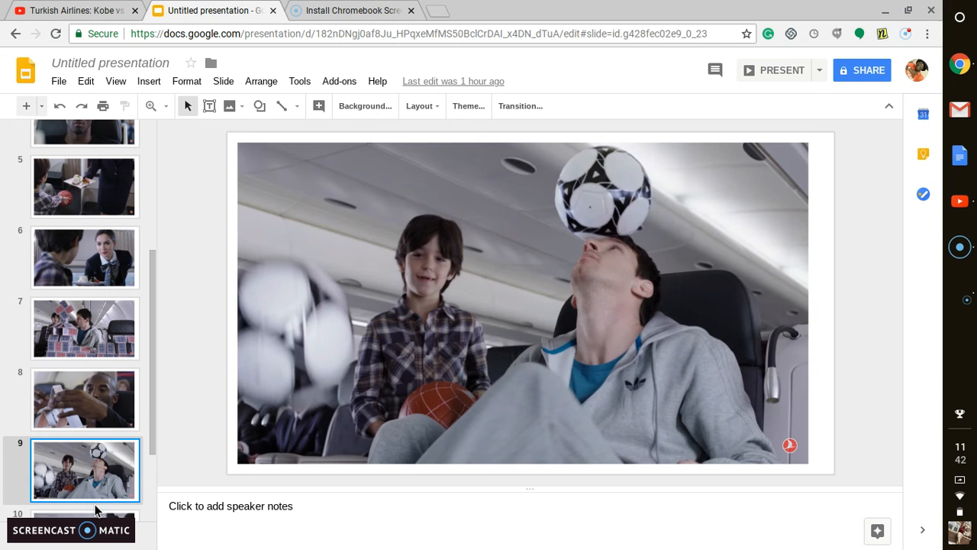
scroll(99, 419, down, 3)
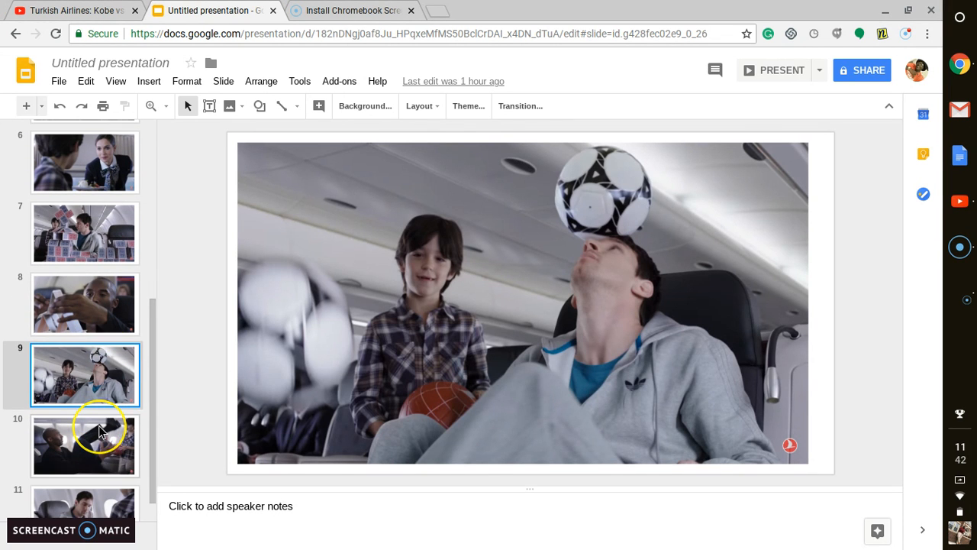
click(102, 436)
scroll(141, 421, down, 1)
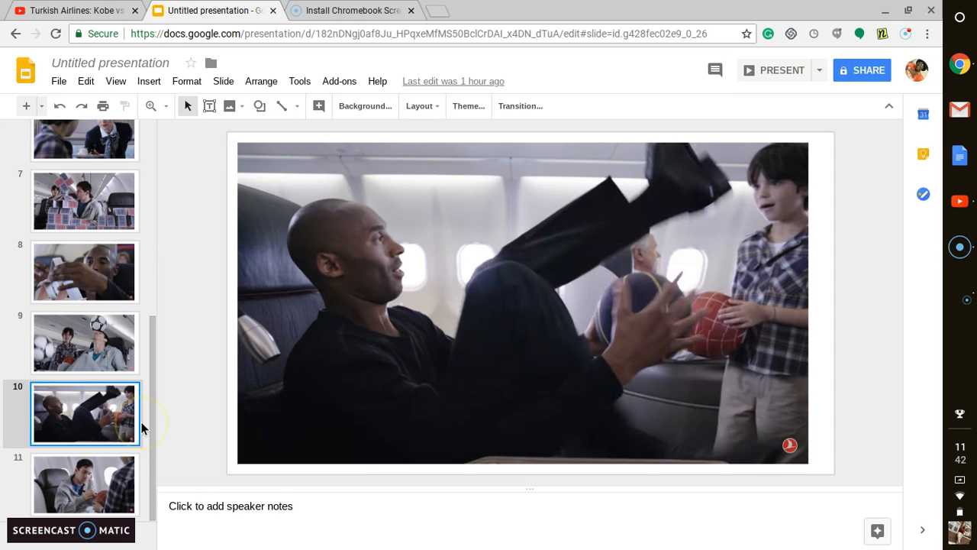